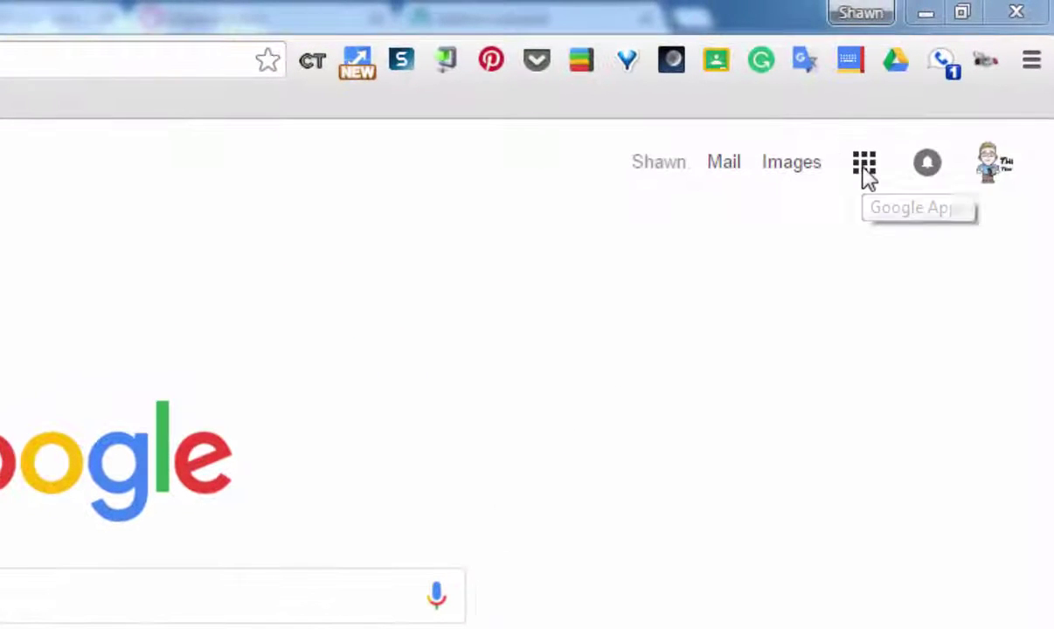
- Open the Gmail inbox at mail.google.com
left_click(864, 169)
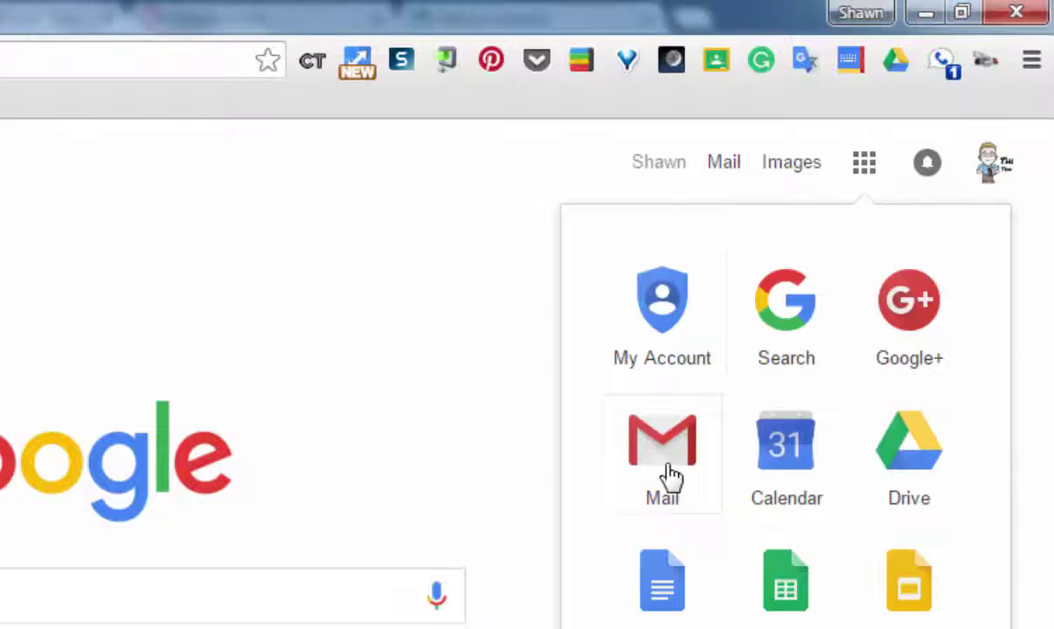
left_click(315, 48)
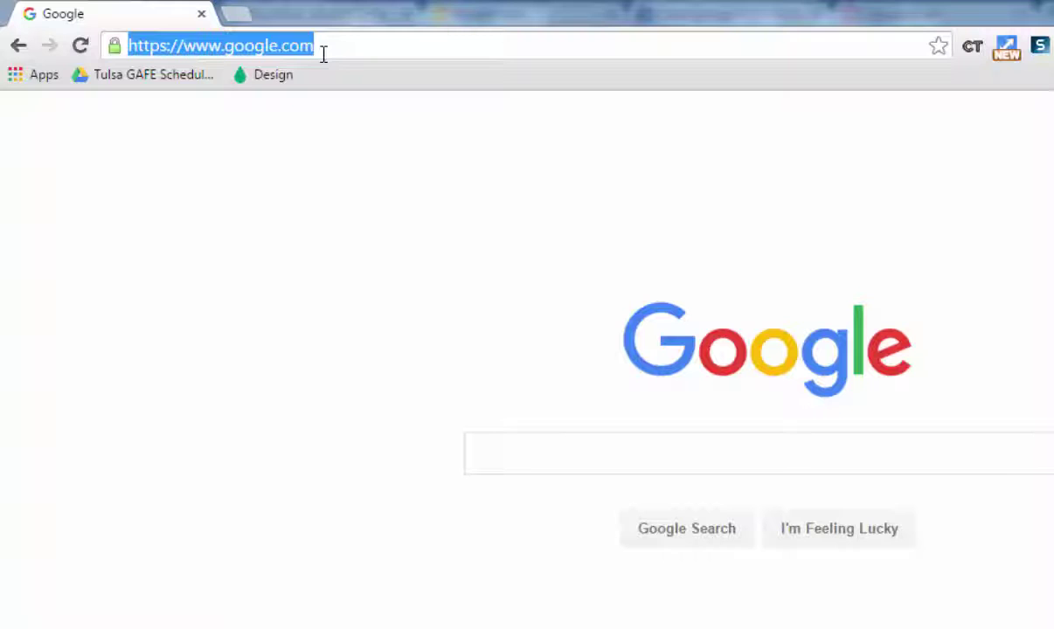
type("mail.g")
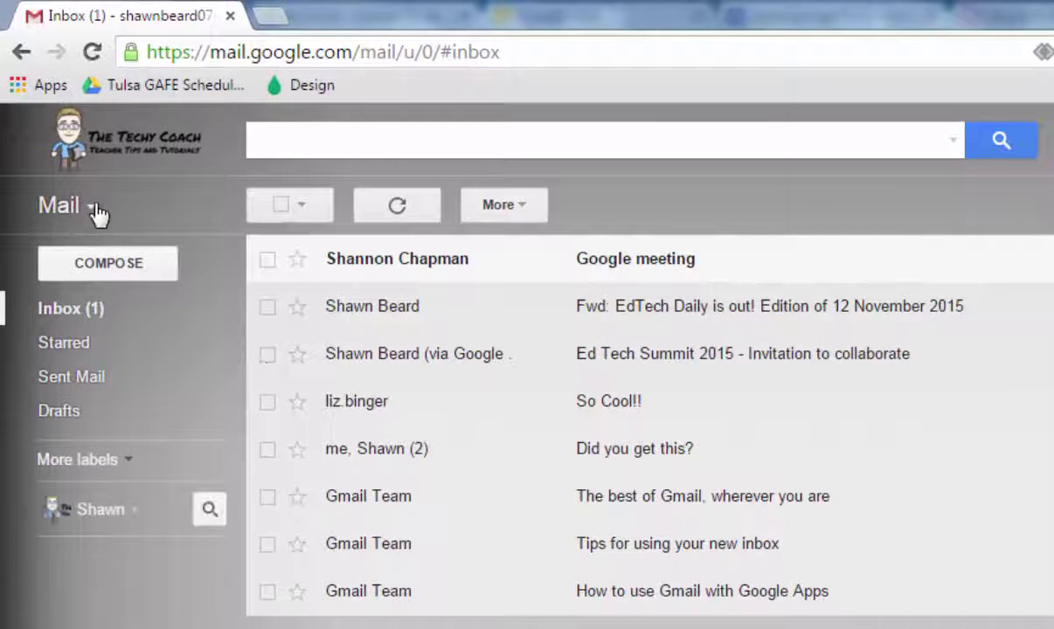
- View the options for switching between Mail, Contacts and Tasks
left_click(94, 208)
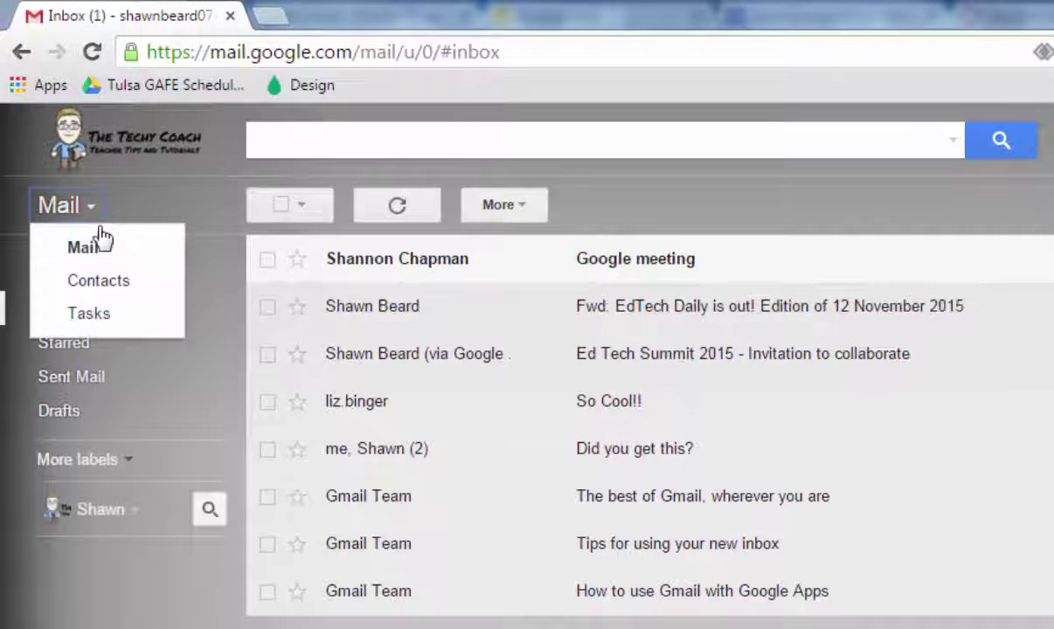
left_click(103, 316)
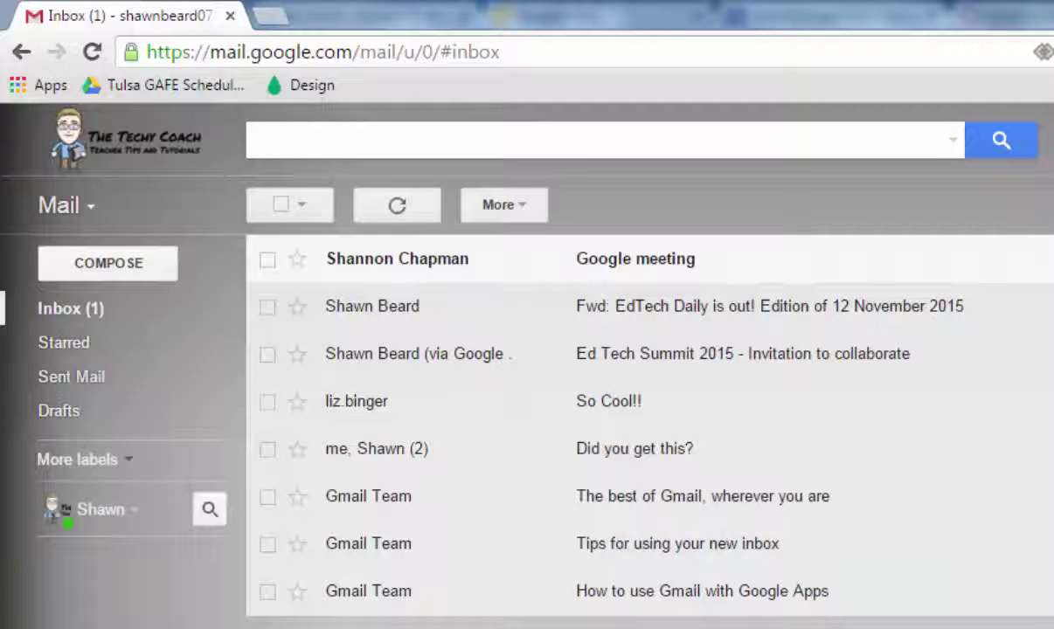
- Start a new email message, expand it to full screen and dismiss the full-screen tip
left_click(118, 262)
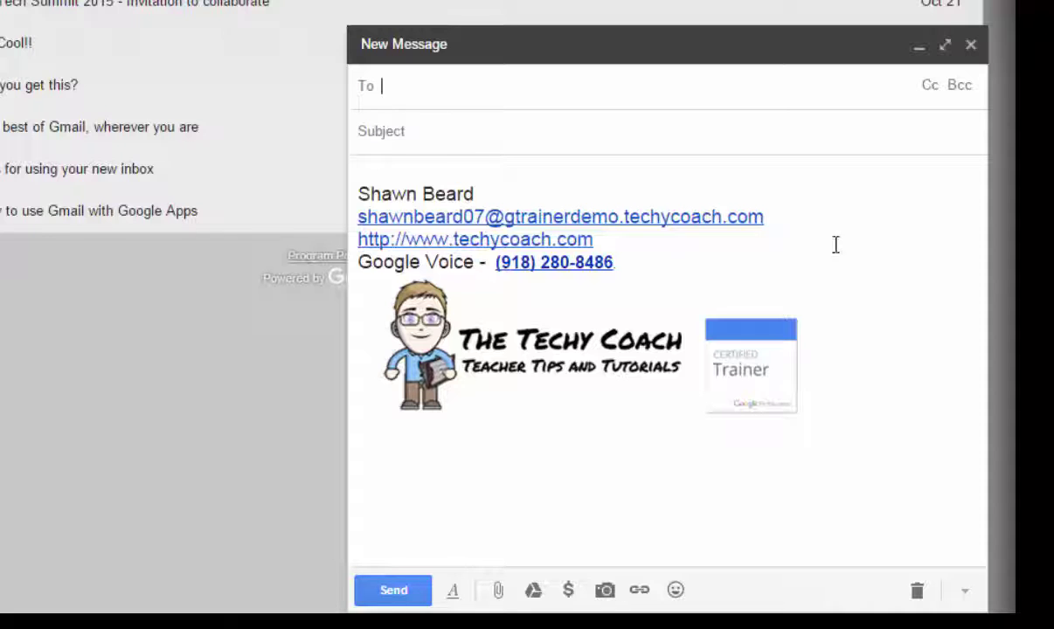
left_click(944, 48)
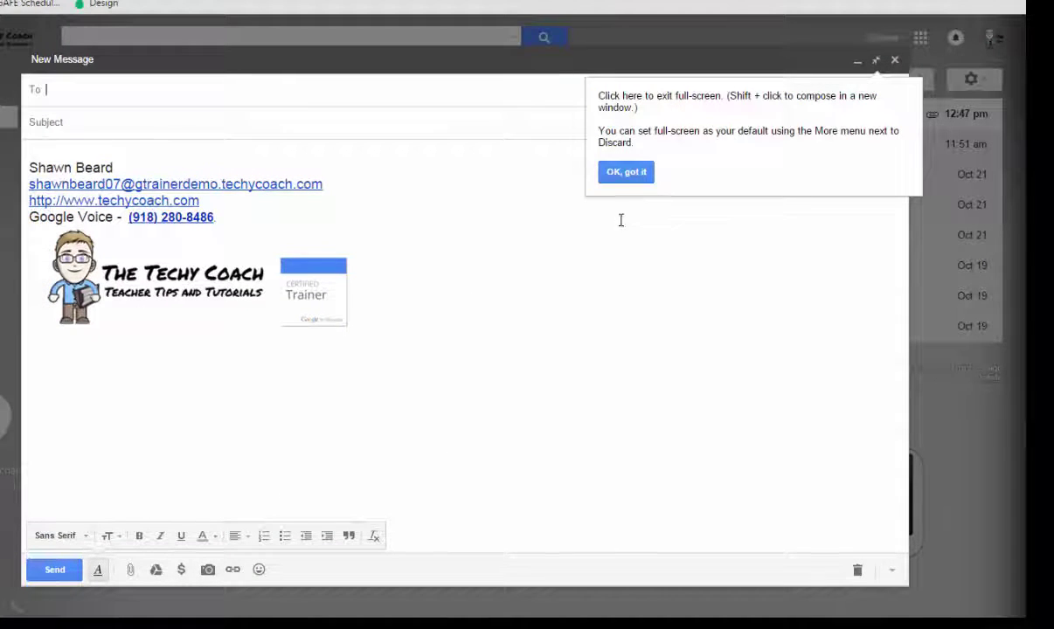
left_click(623, 172)
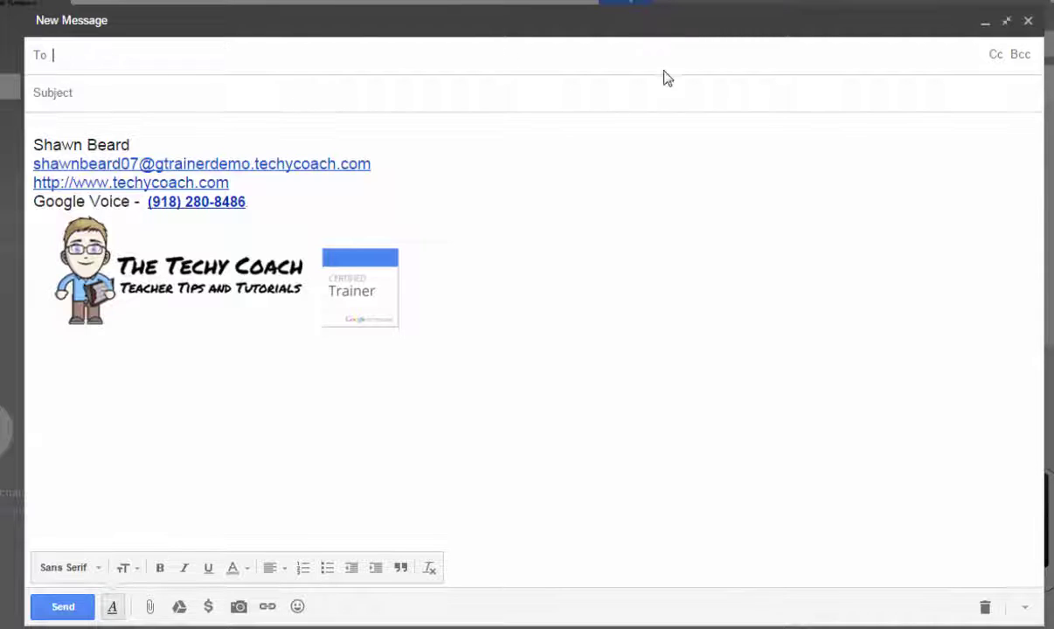
- Add the Cc and Bcc fields to the new message and place the cursor in the body above the signature
left_click(996, 56)
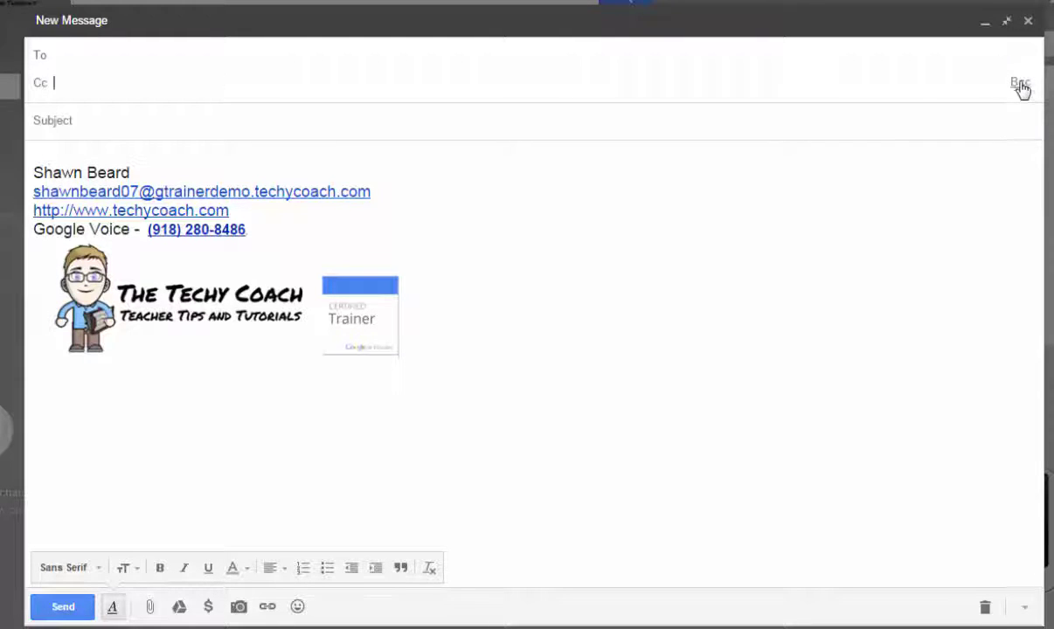
left_click(1018, 84)
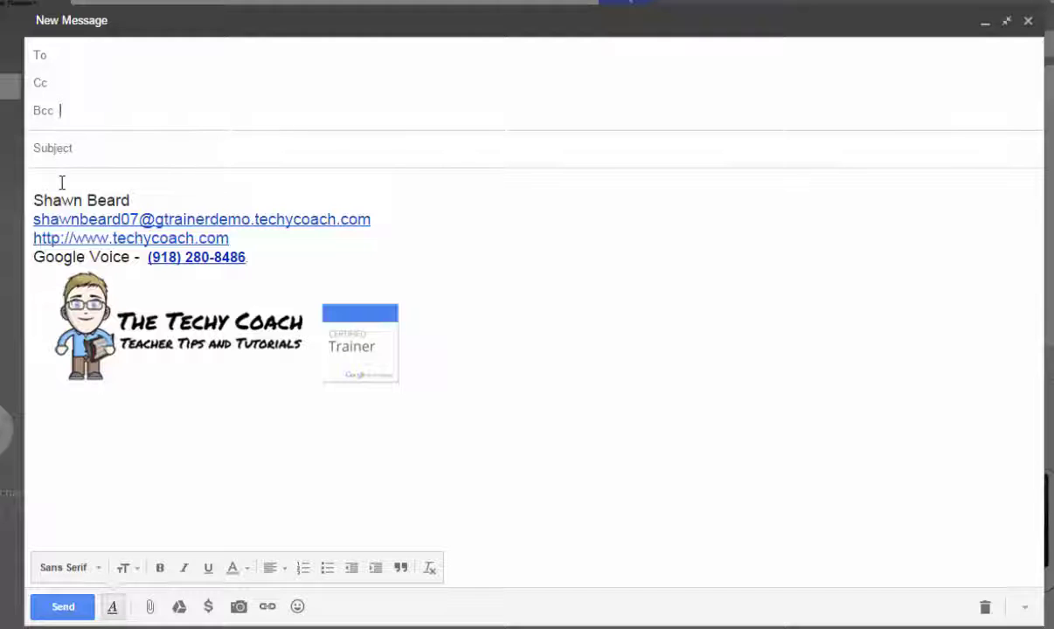
left_click(53, 182)
left_click(493, 178)
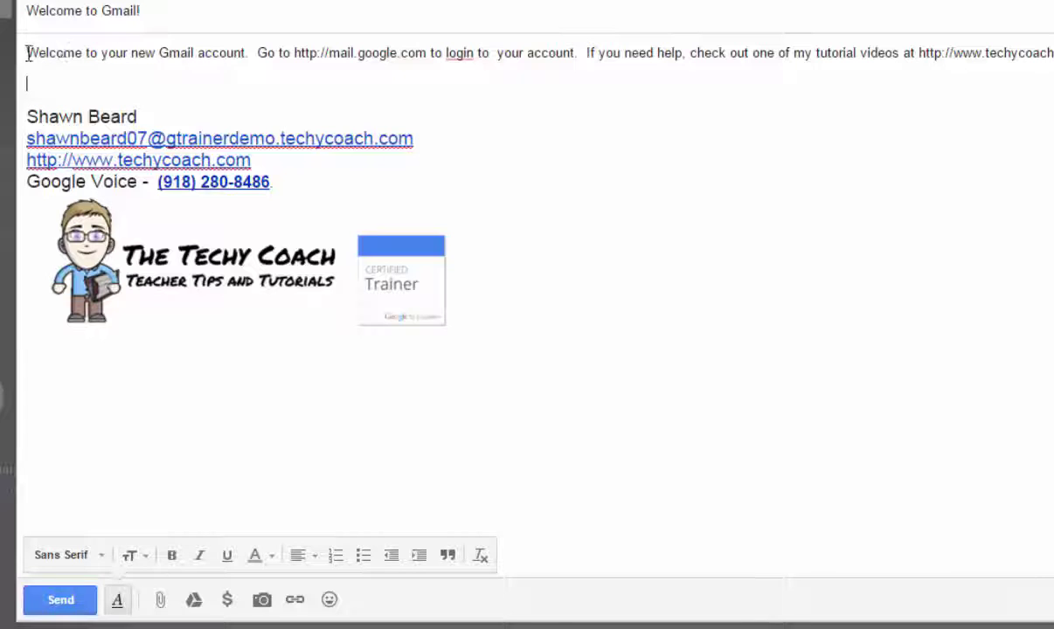
- Try the Wide font on the welcome paragraph and set it to Tahoma instead
left_click_drag(27, 52, 1048, 51)
left_click(77, 556)
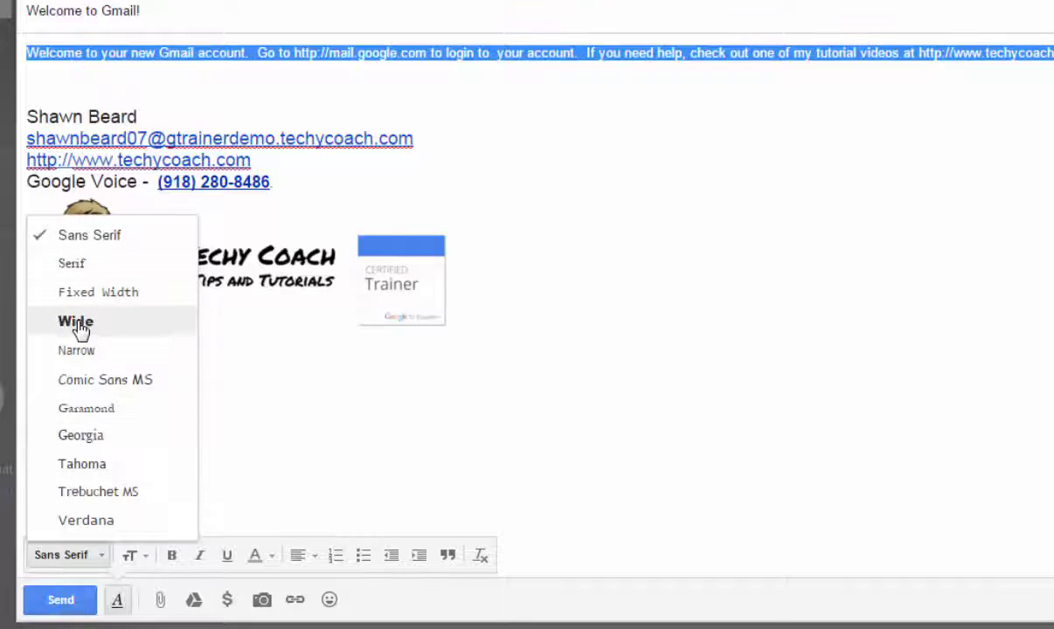
left_click(76, 323)
left_click(80, 556)
left_click(90, 463)
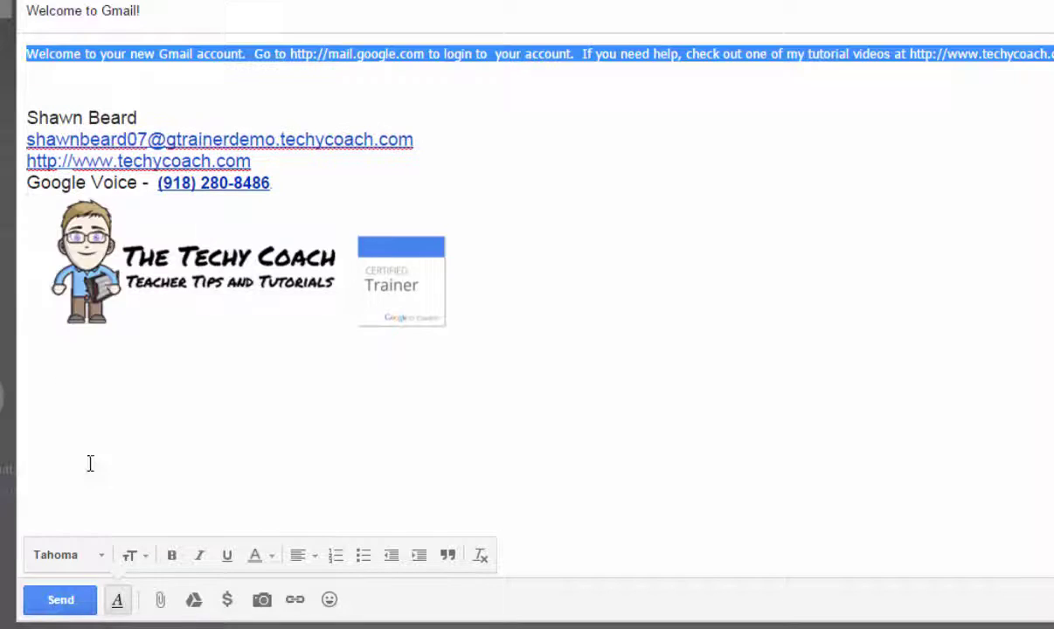
- Set the text size of the welcome paragraph to Large and deselect it
left_click(129, 557)
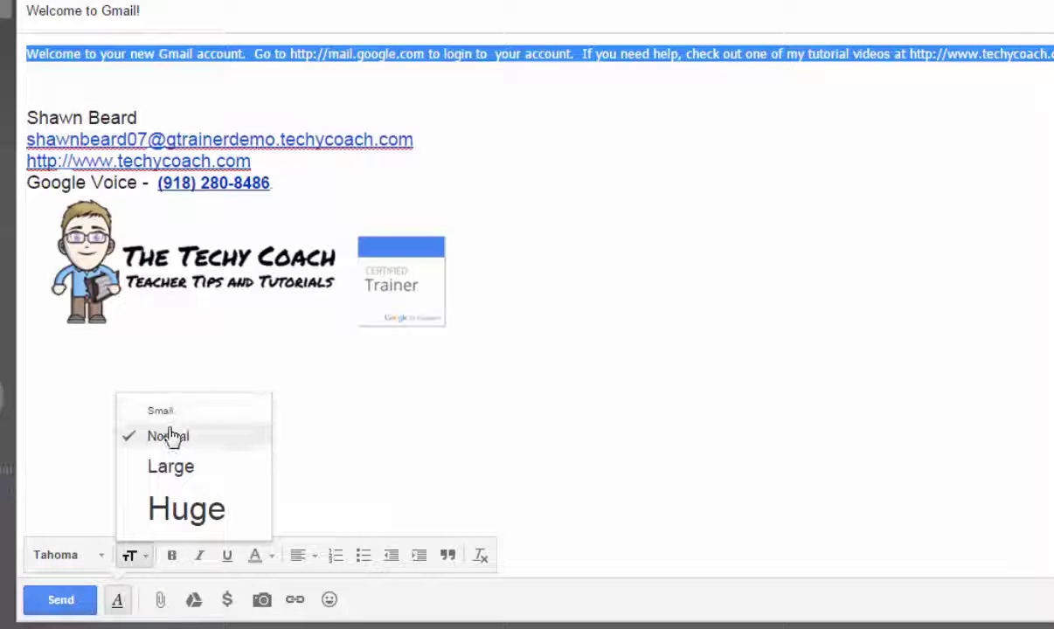
left_click(179, 470)
left_click(211, 496)
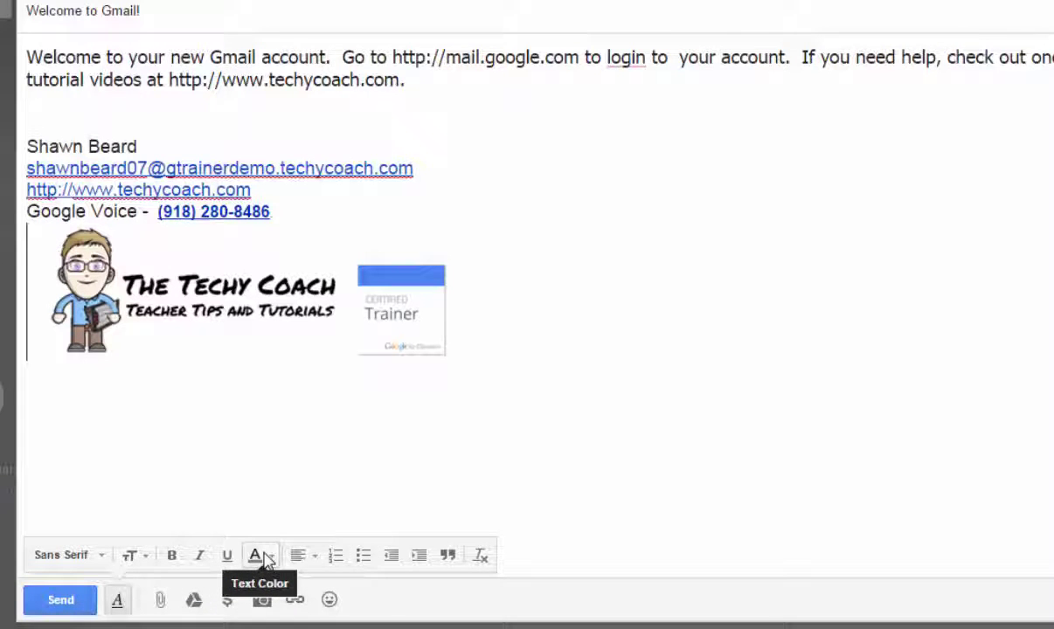
left_click(312, 393)
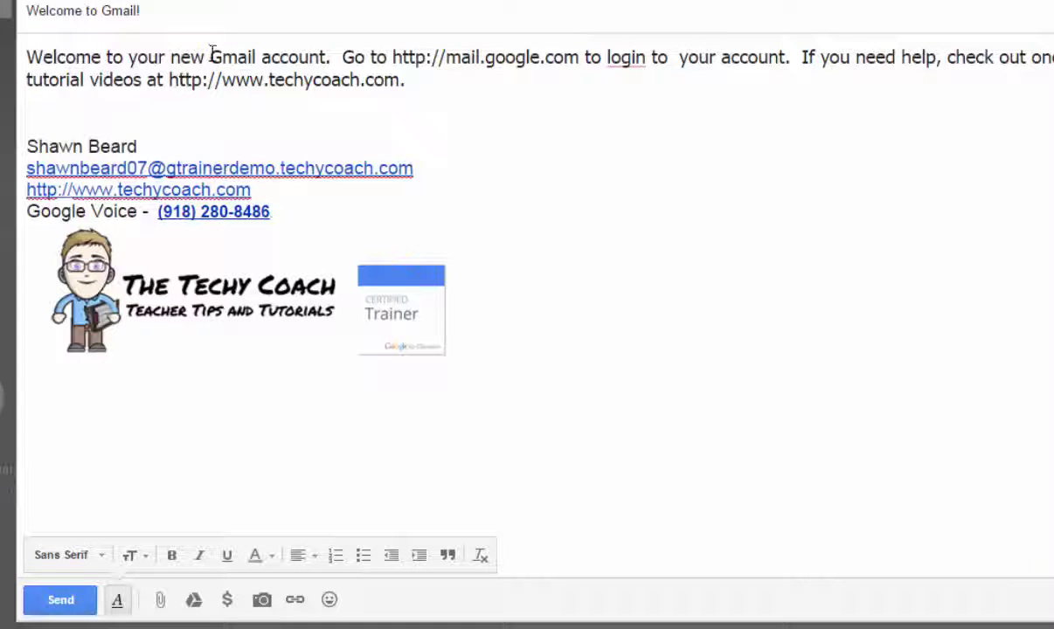
- Change the text color of the words "Gmail account" in the first sentence to red
left_click_drag(211, 56, 309, 57)
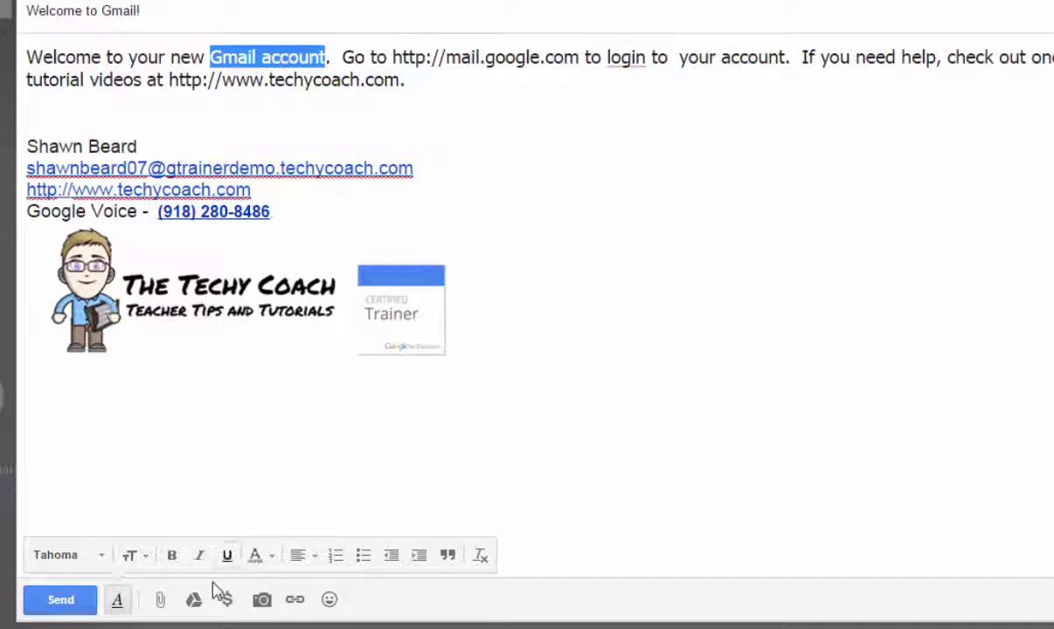
left_click(270, 560)
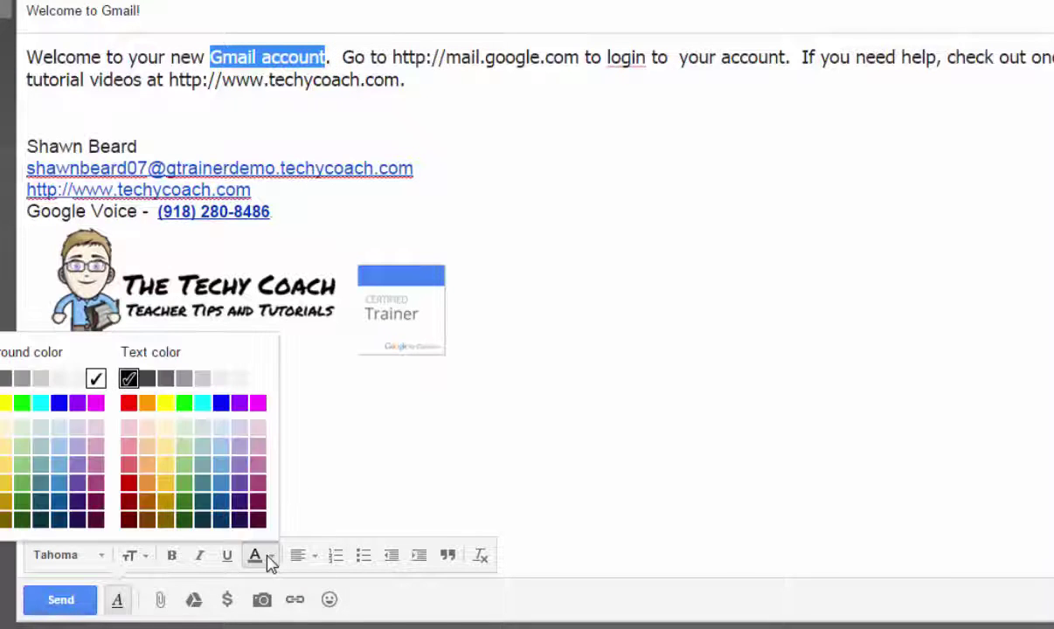
left_click(128, 403)
left_click(423, 143)
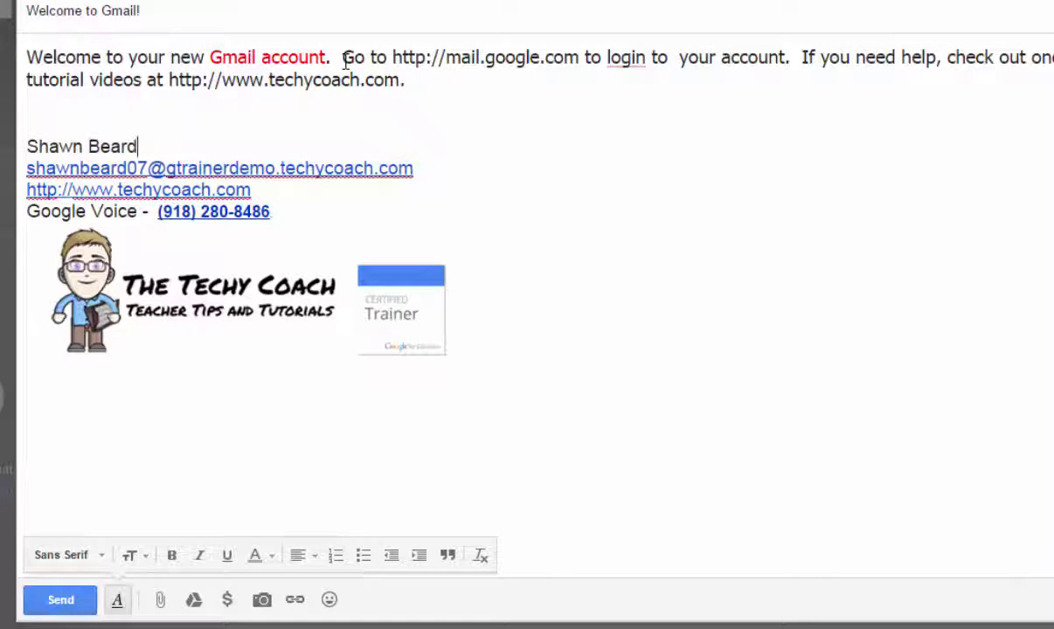
- Split the body into three paragraphs with blank lines before "Go to" and before "If you need help"
left_click(343, 60)
key("Return")
key("Return")
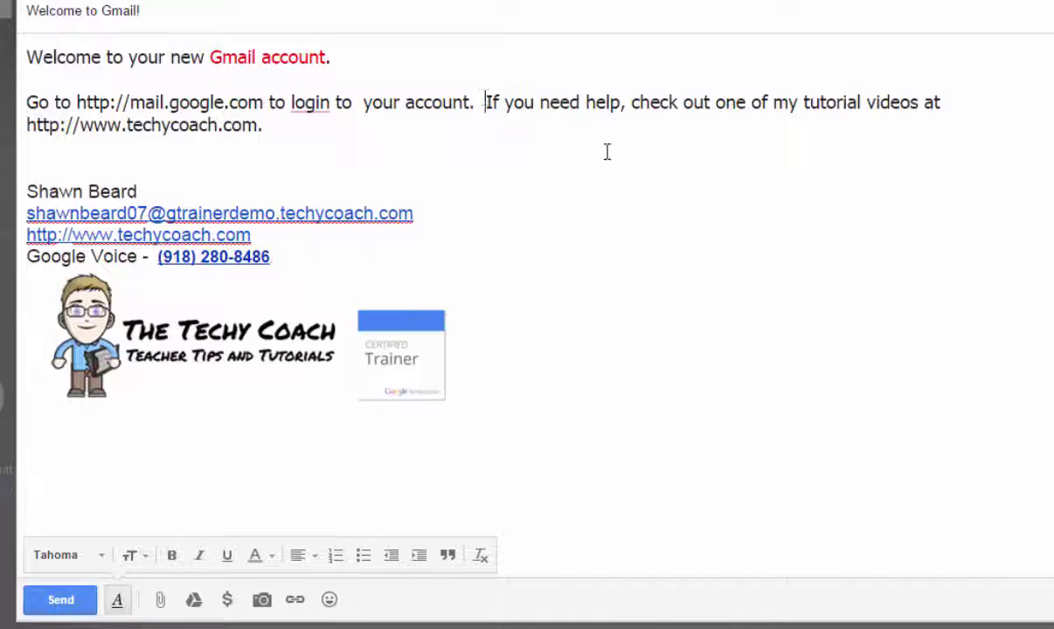
key("Return")
key("Return")
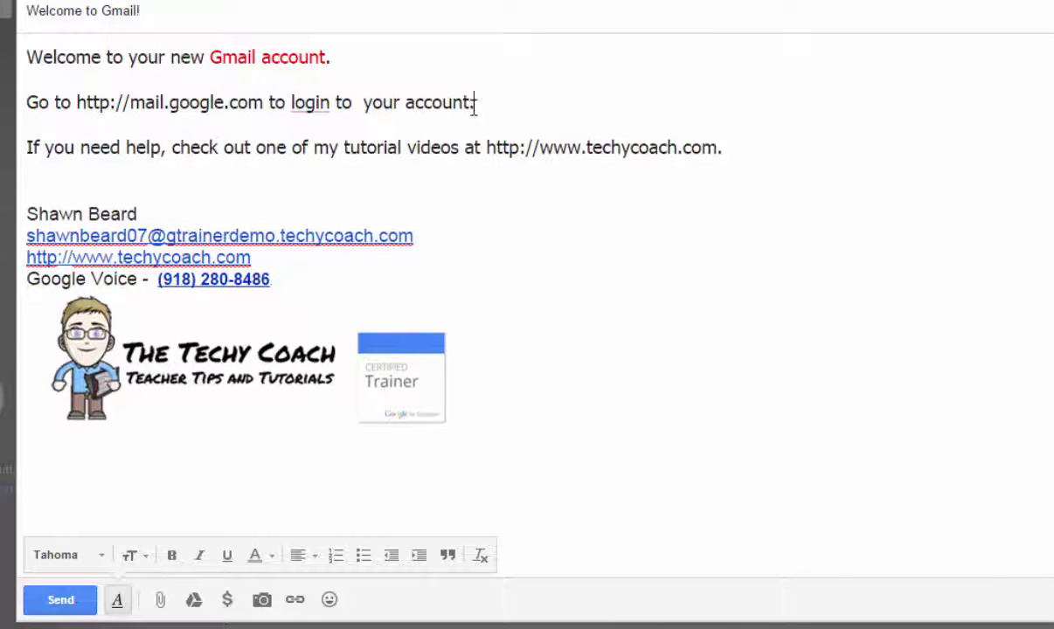
left_click_drag(473, 102, 25, 102)
left_click(301, 556)
left_click(303, 495)
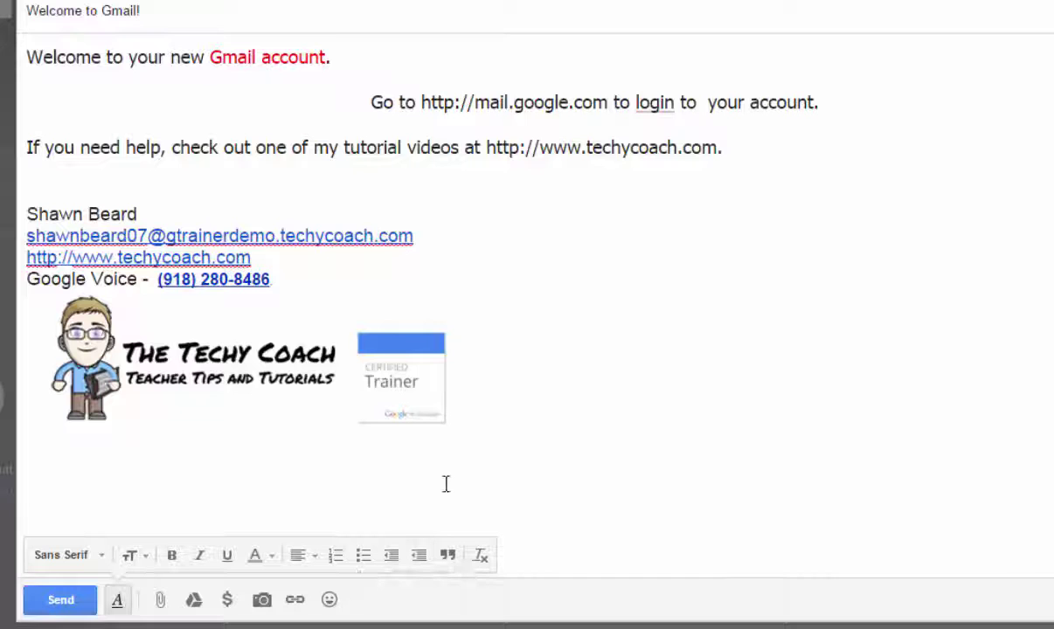
- Apply quote formatting to the signature's logo line and try the Remove Formatting command on it
left_click(447, 556)
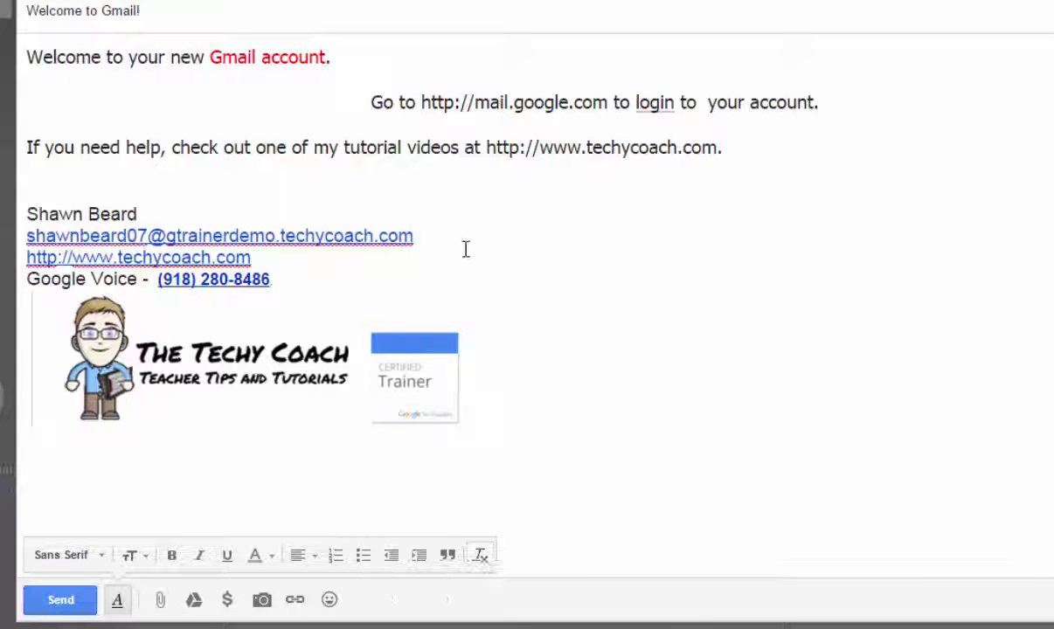
left_click(480, 556)
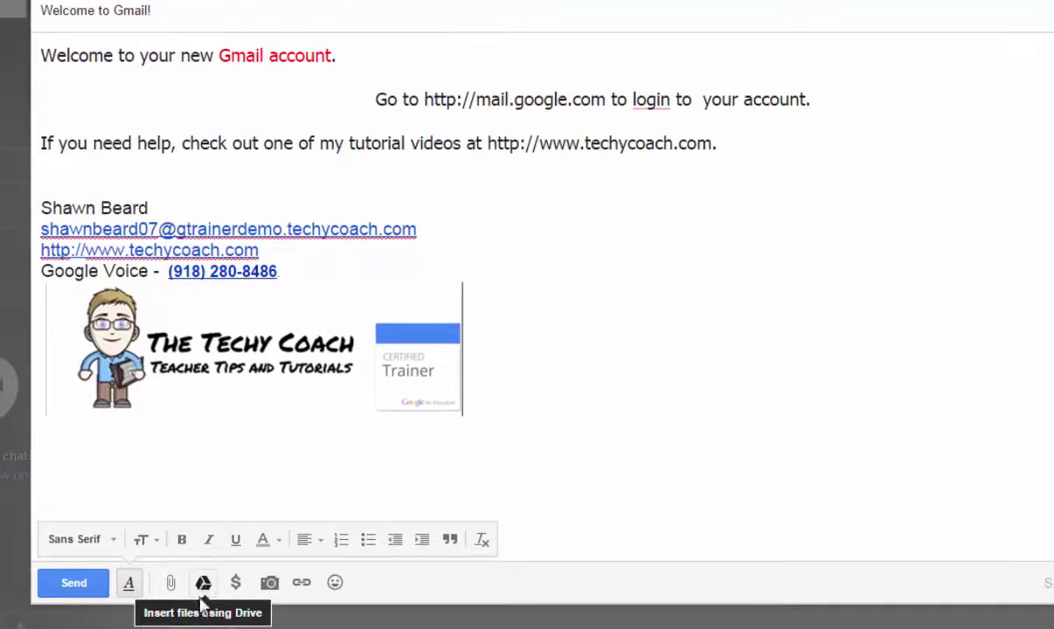
- Insert merged.pdf from My Drive into the message as an attachment
left_click(201, 593)
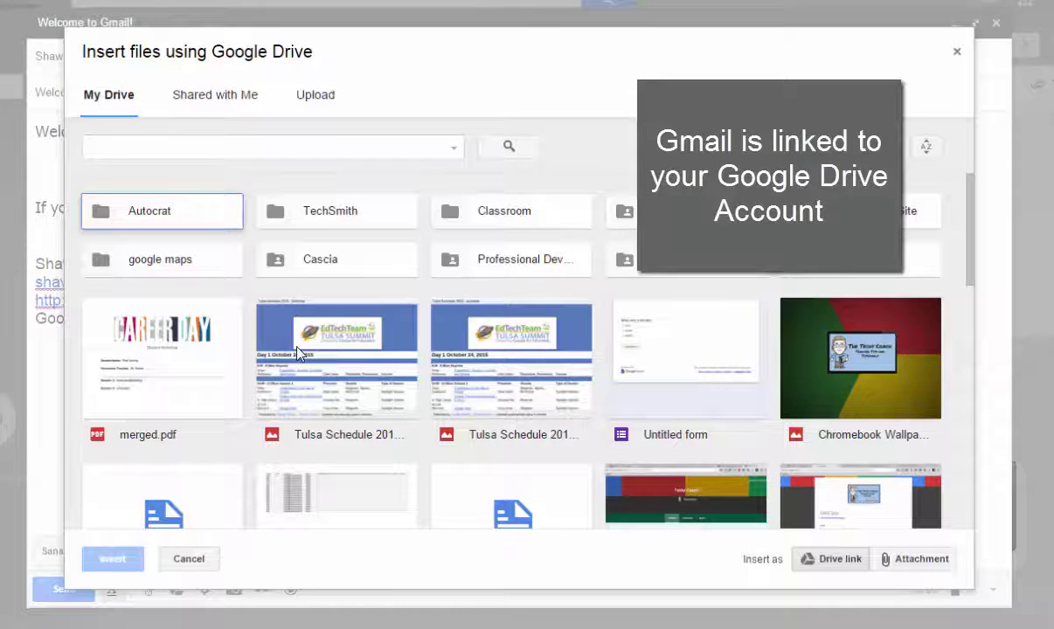
left_click(969, 220)
scroll(970, 221, "down", 1)
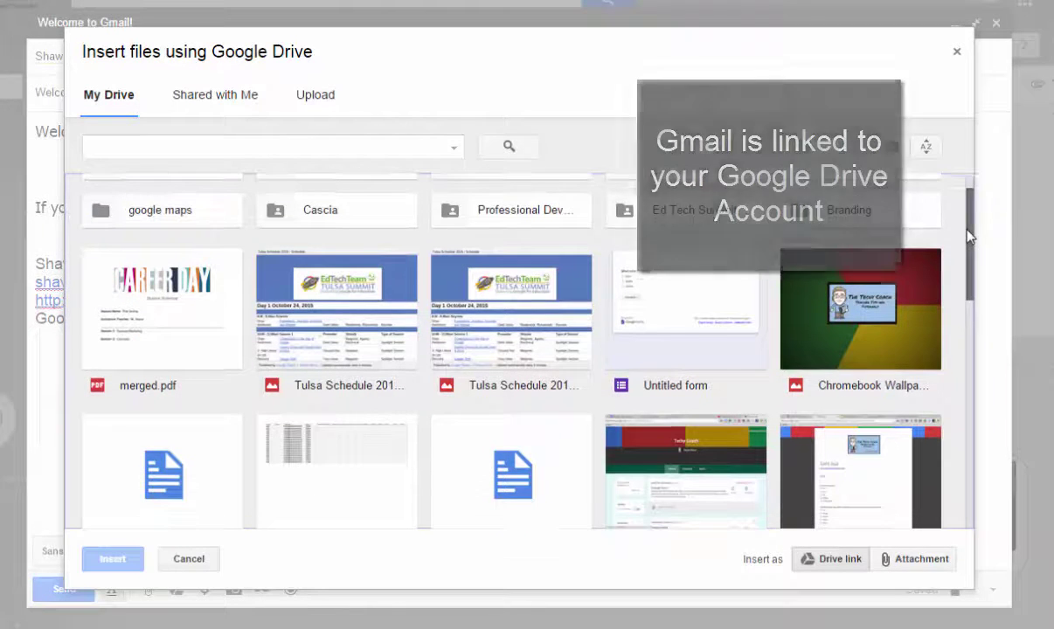
left_click(144, 325)
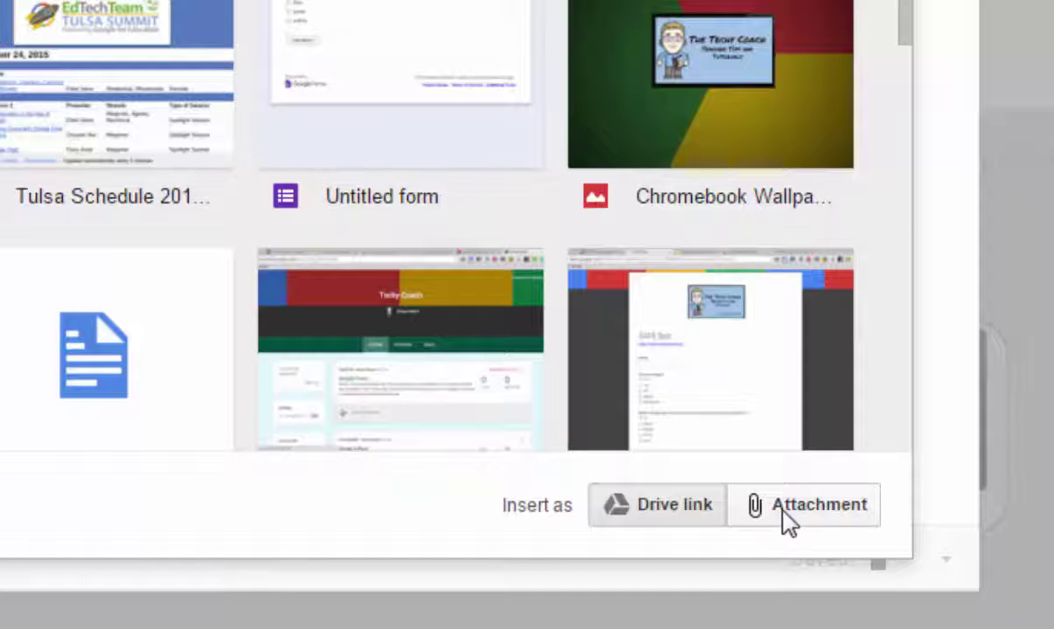
left_click(797, 514)
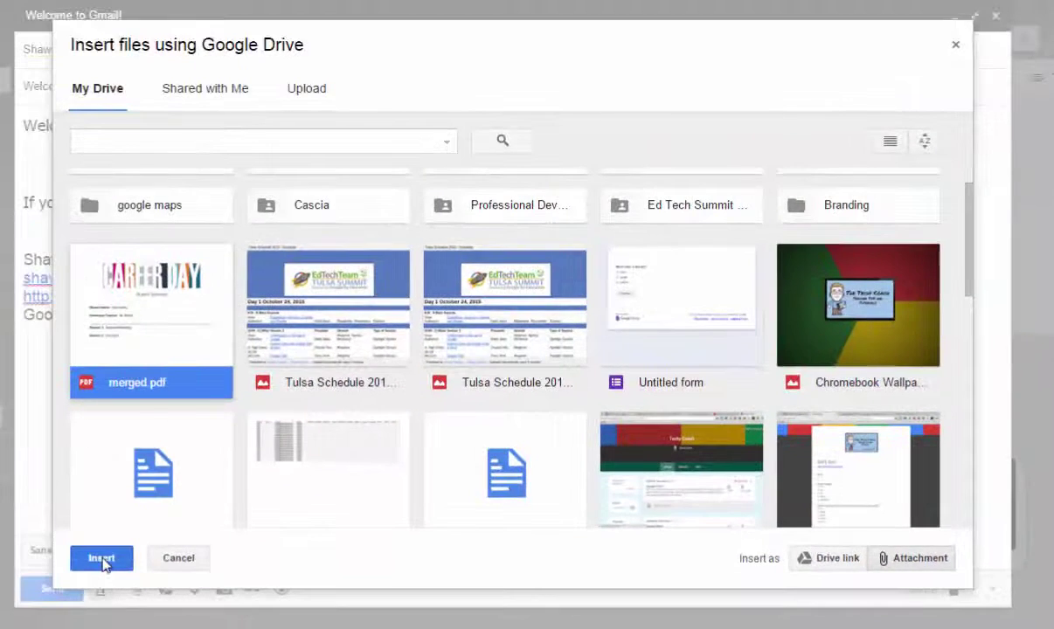
left_click(101, 560)
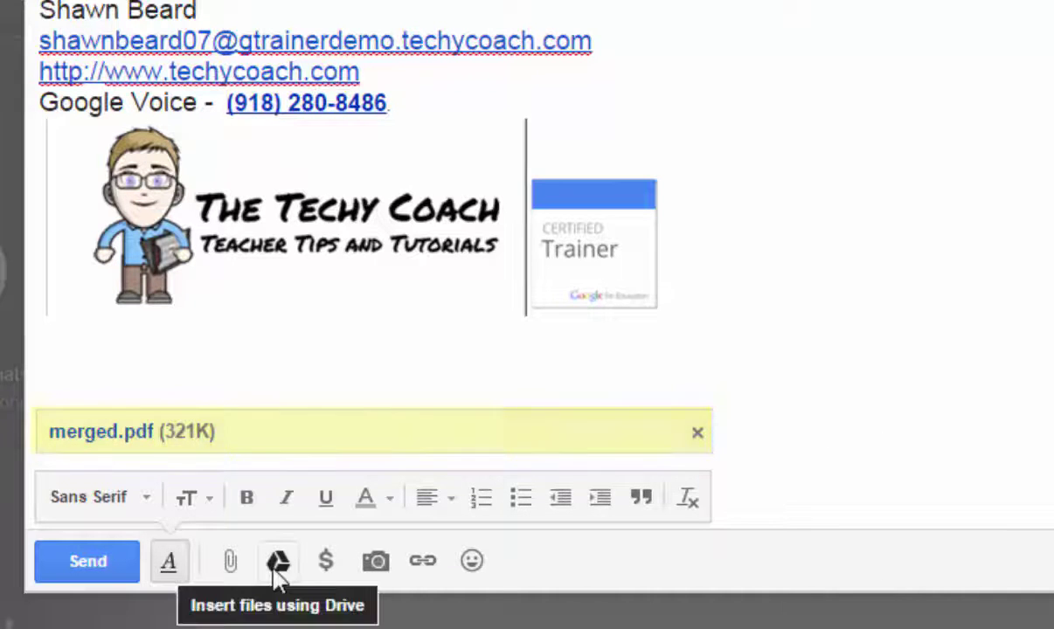
- Insert merged.pdf from My Drive into the message body as a Drive link
left_click(276, 563)
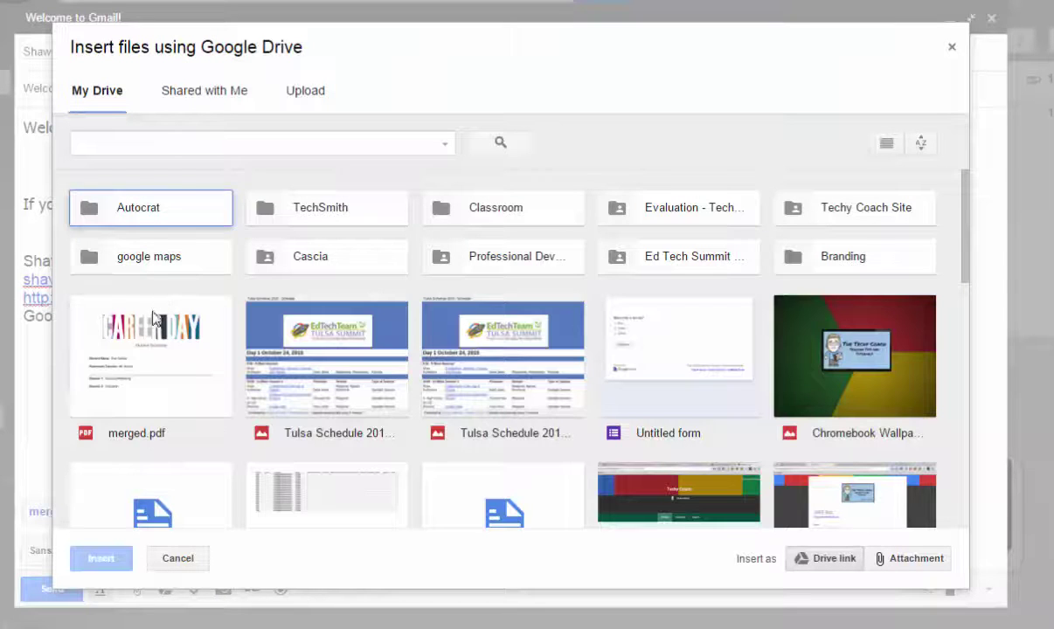
left_click(144, 297)
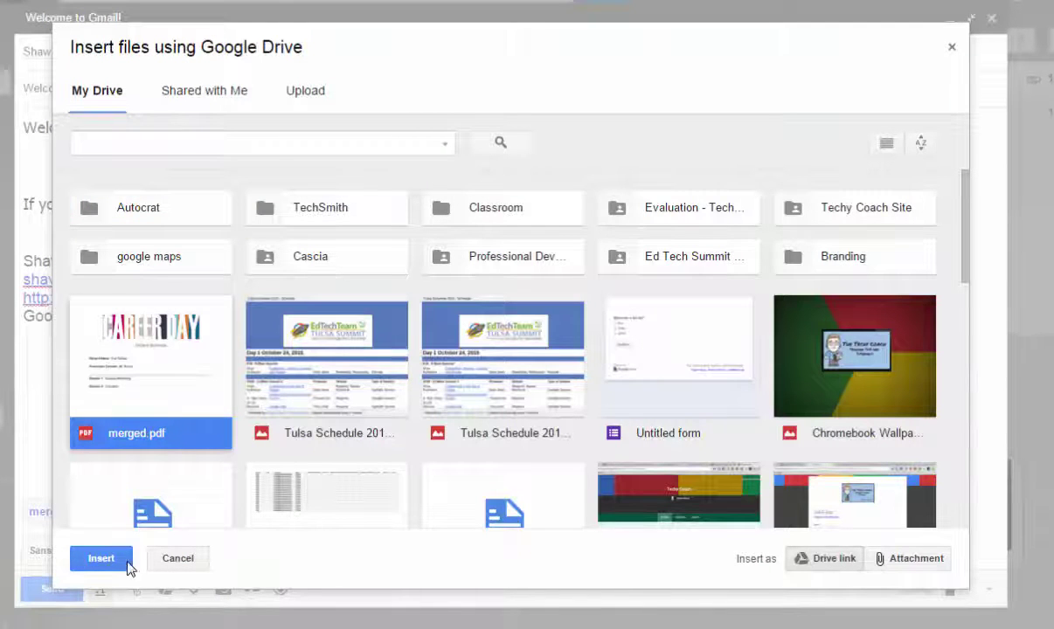
left_click(100, 558)
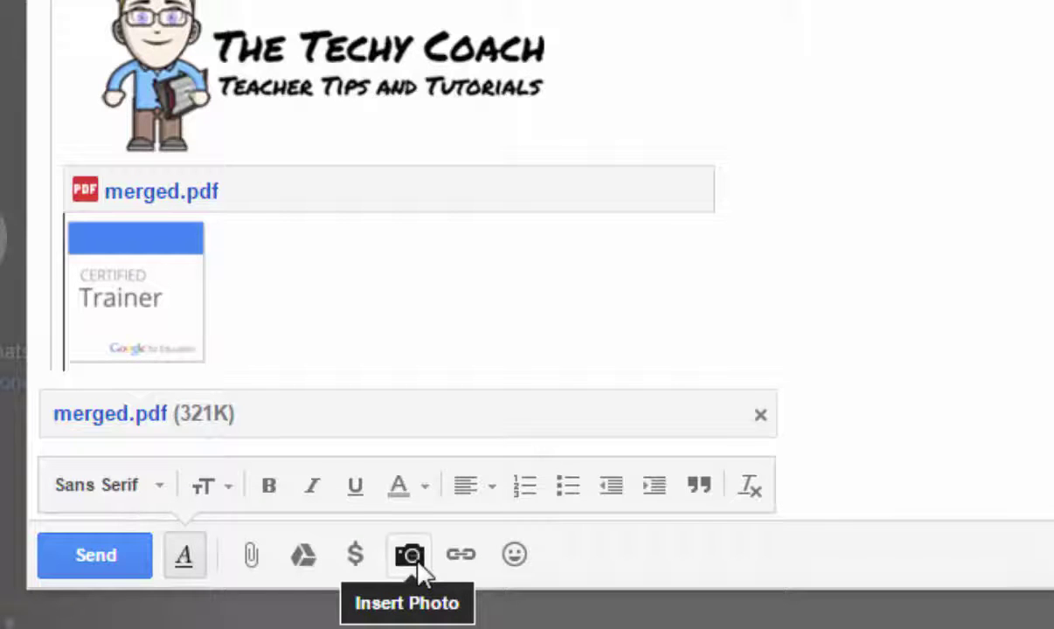
- View the upload and web address options for inserting photos, and cancel without adding one
left_click(419, 566)
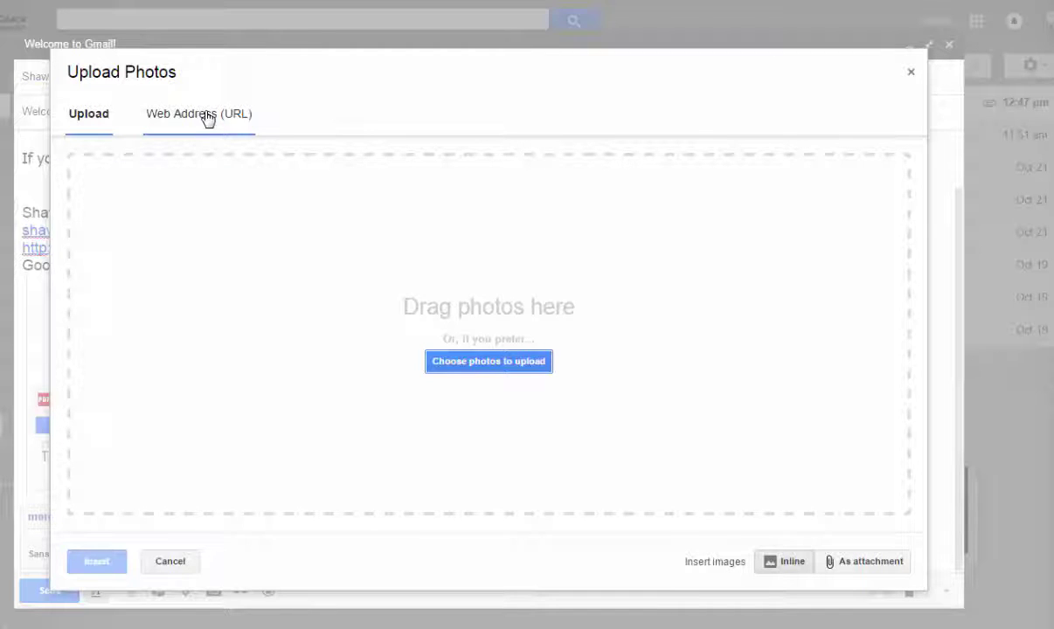
left_click(173, 559)
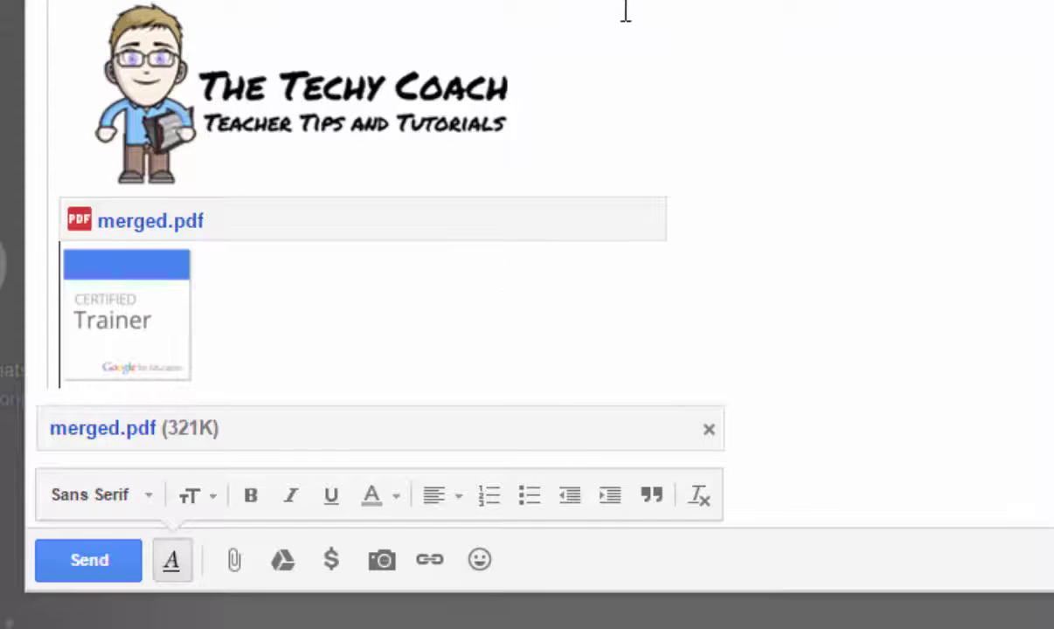
scroll(629, 131, "up", 2)
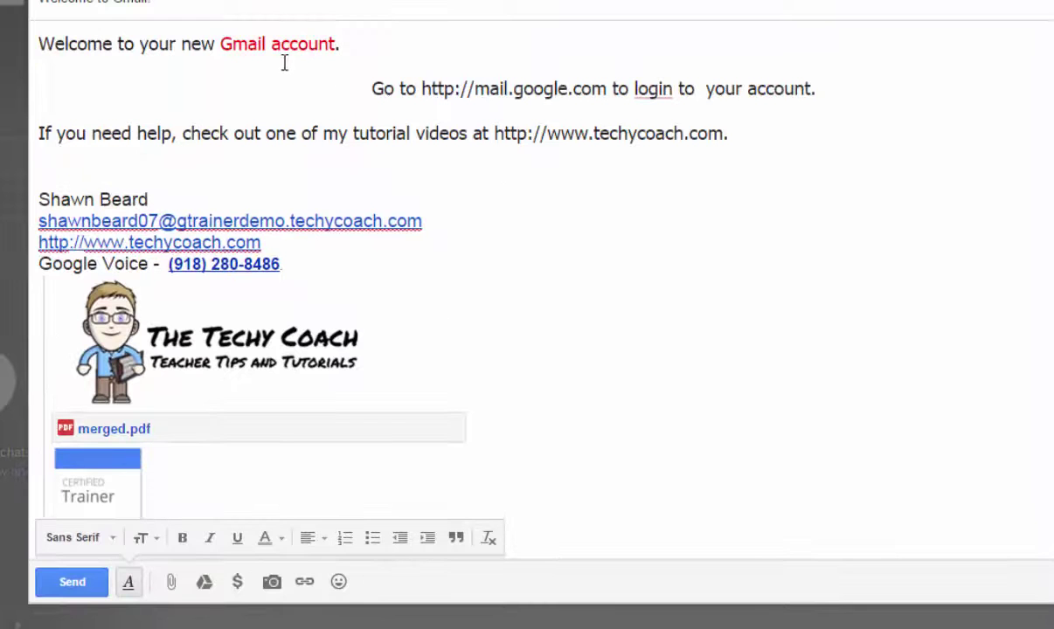
left_click_drag(422, 88, 607, 90)
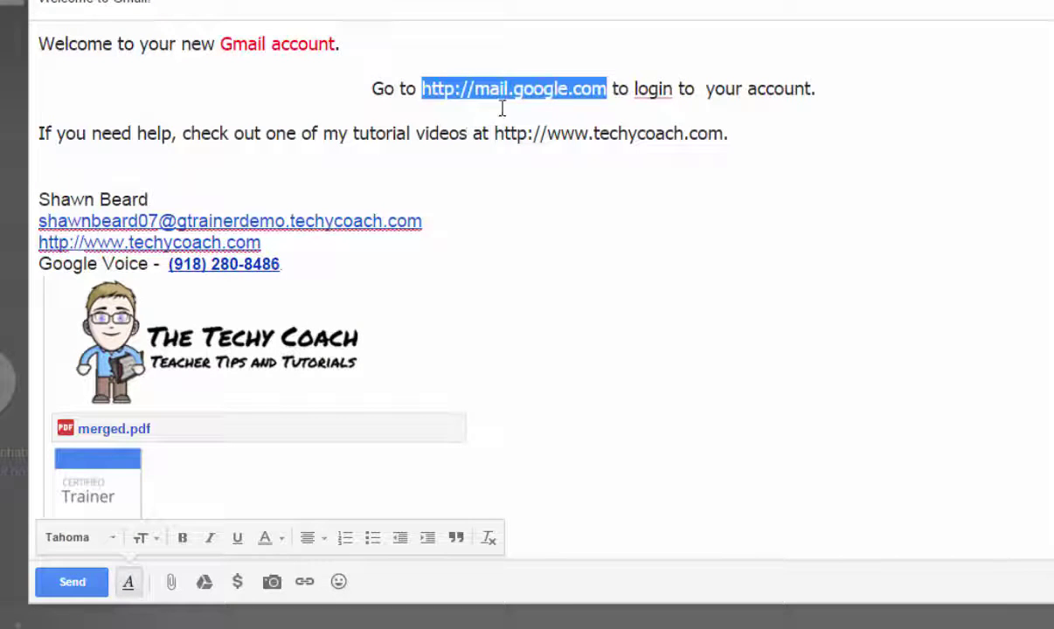
left_click(305, 582)
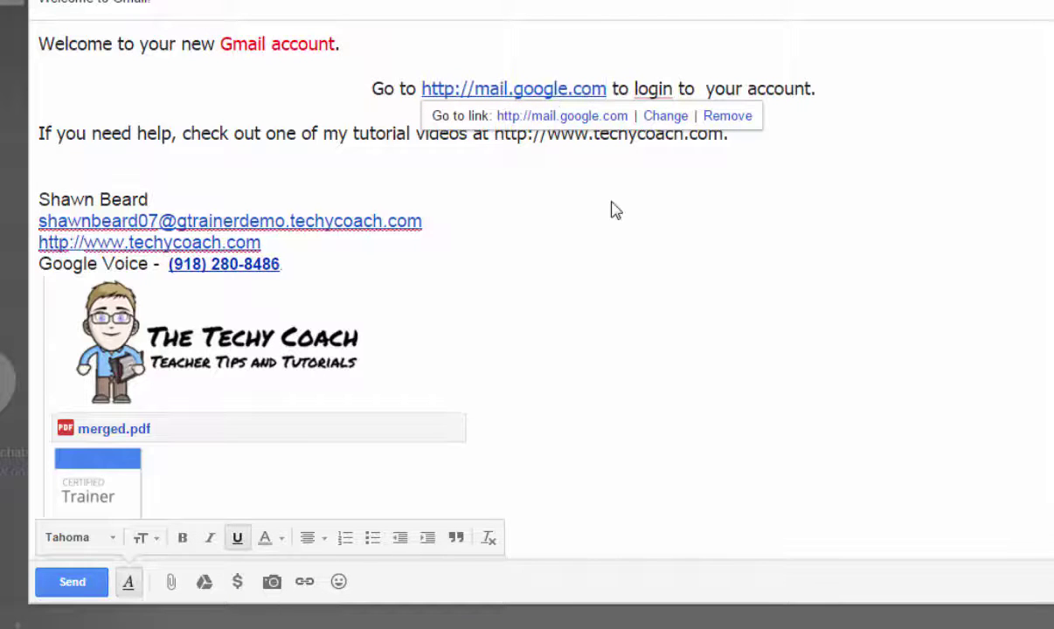
left_click(612, 202)
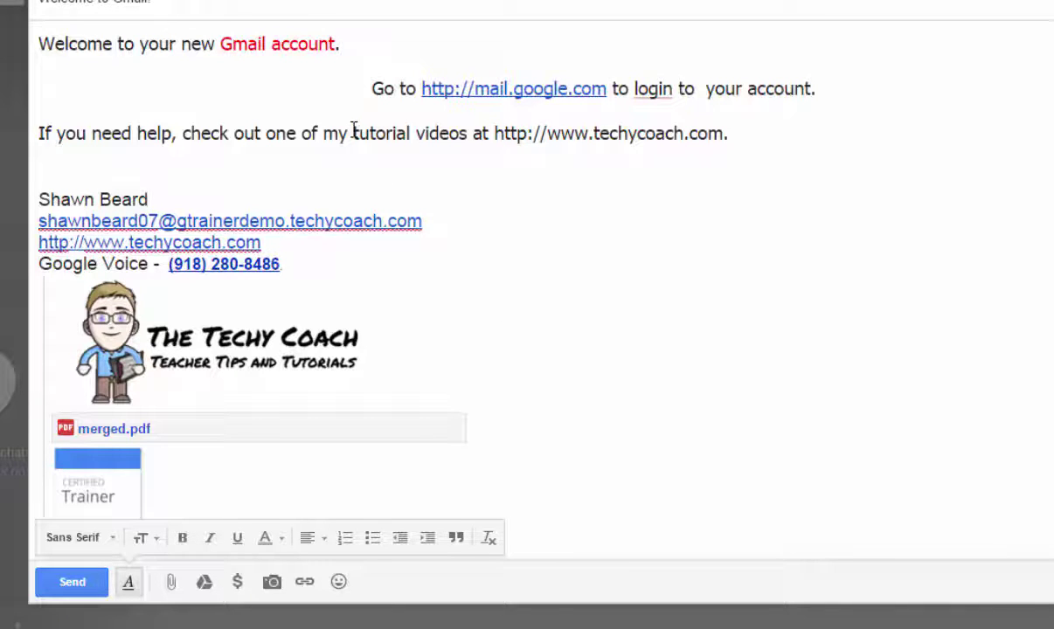
left_click_drag(353, 132, 444, 136)
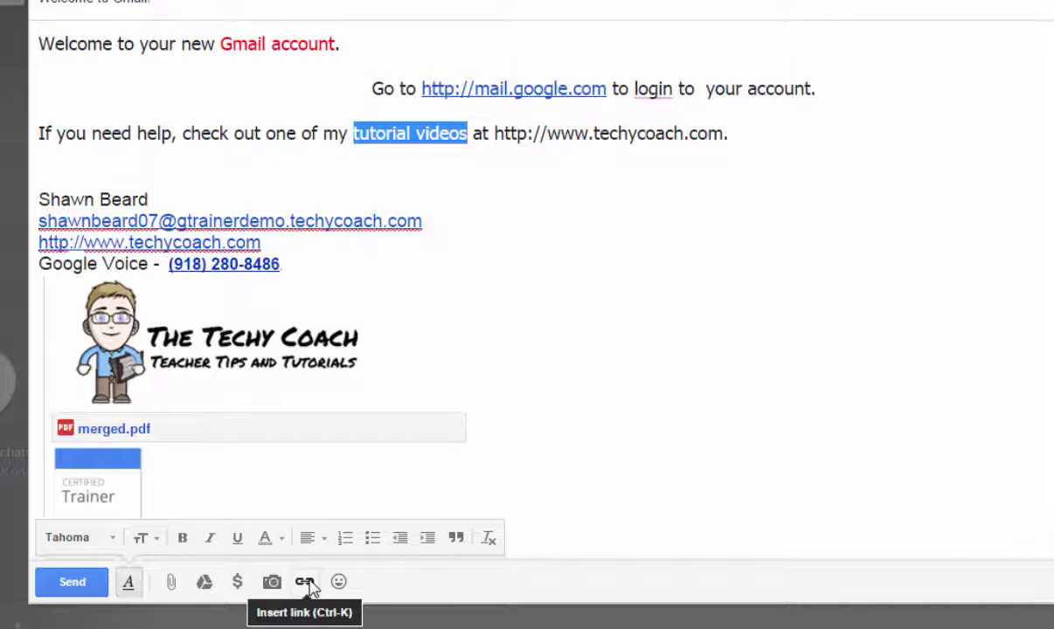
left_click(309, 582)
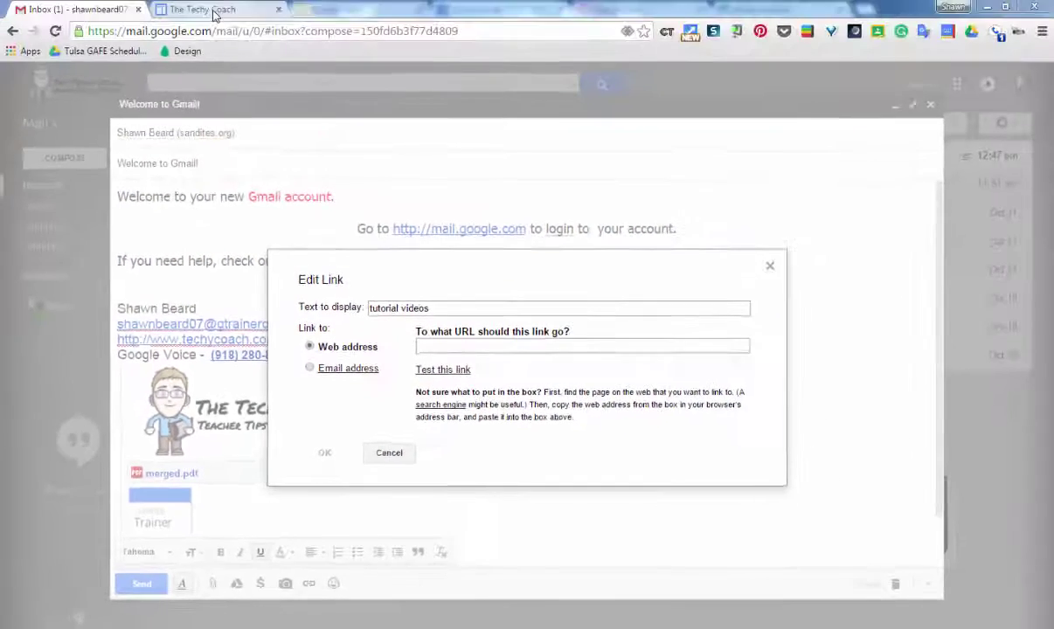
left_click(214, 11)
mouse_move(94, 283)
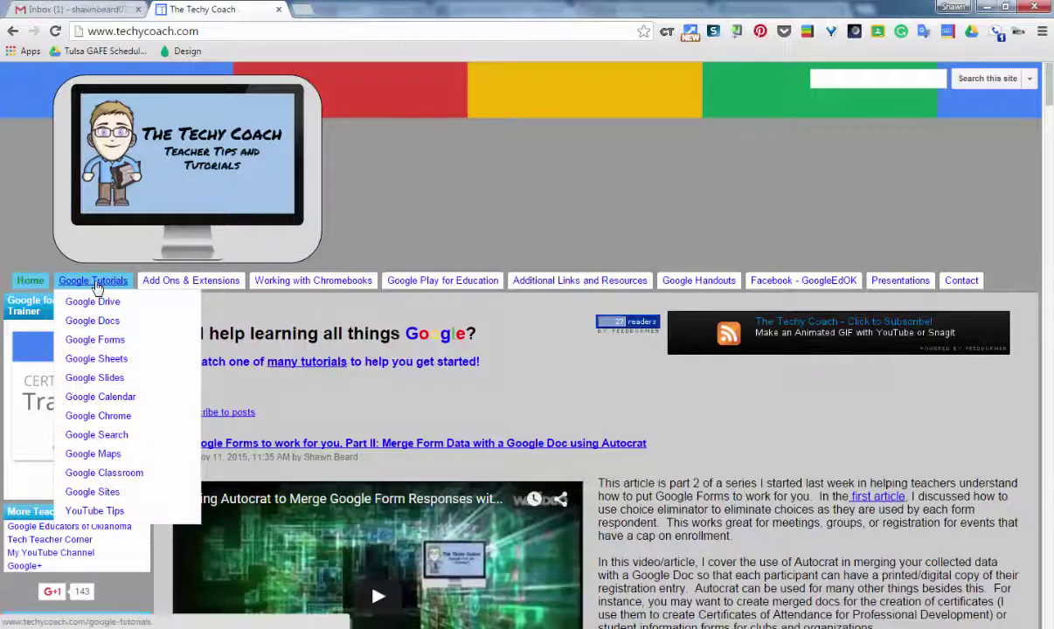
left_click(93, 282)
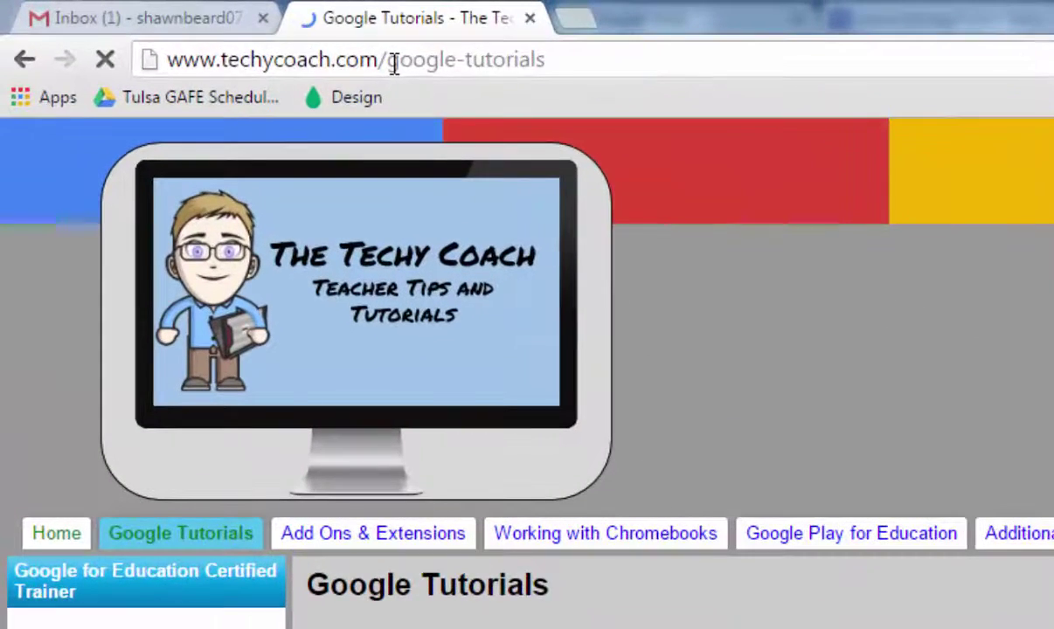
left_click(250, 38)
key("ctrl+c")
right_click(249, 40)
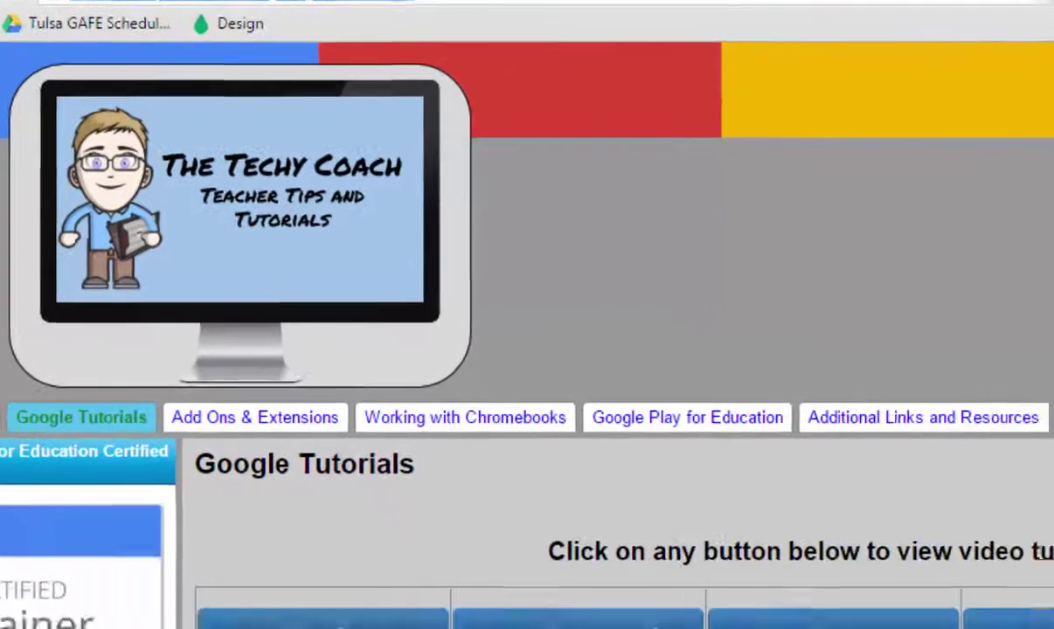
left_click(105, 9)
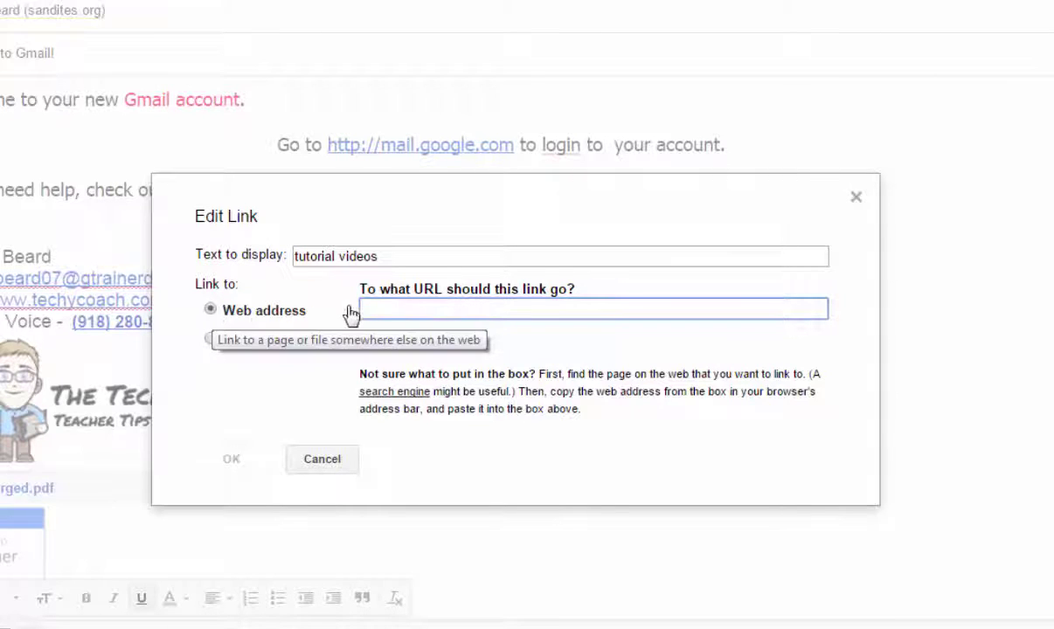
key("ctrl+v")
left_click(227, 460)
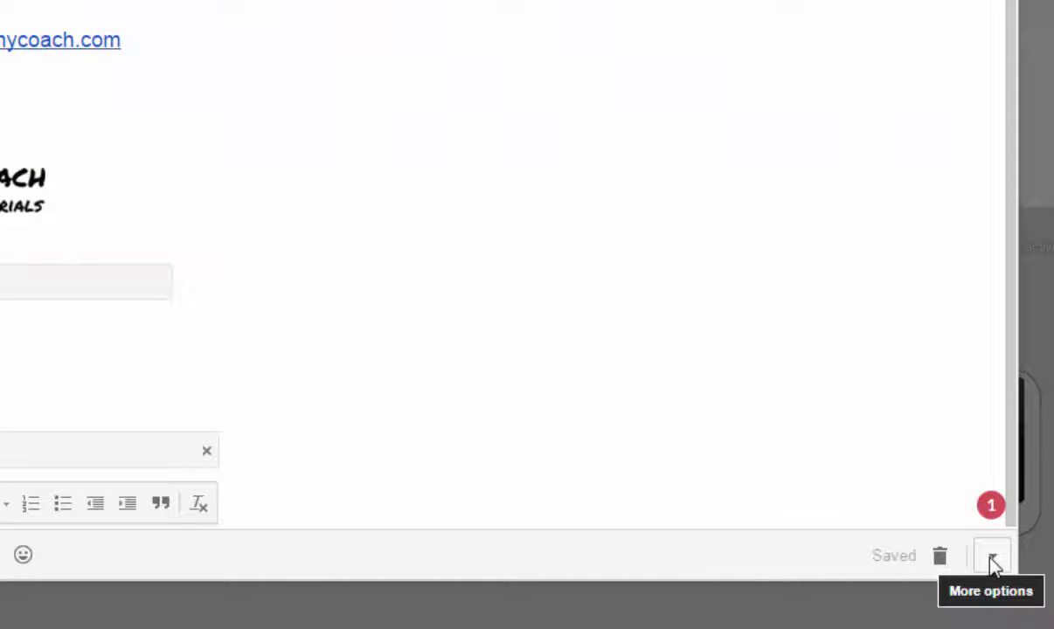
- View the message's additional options, including its label choices, and close them without changing anything
left_click(993, 560)
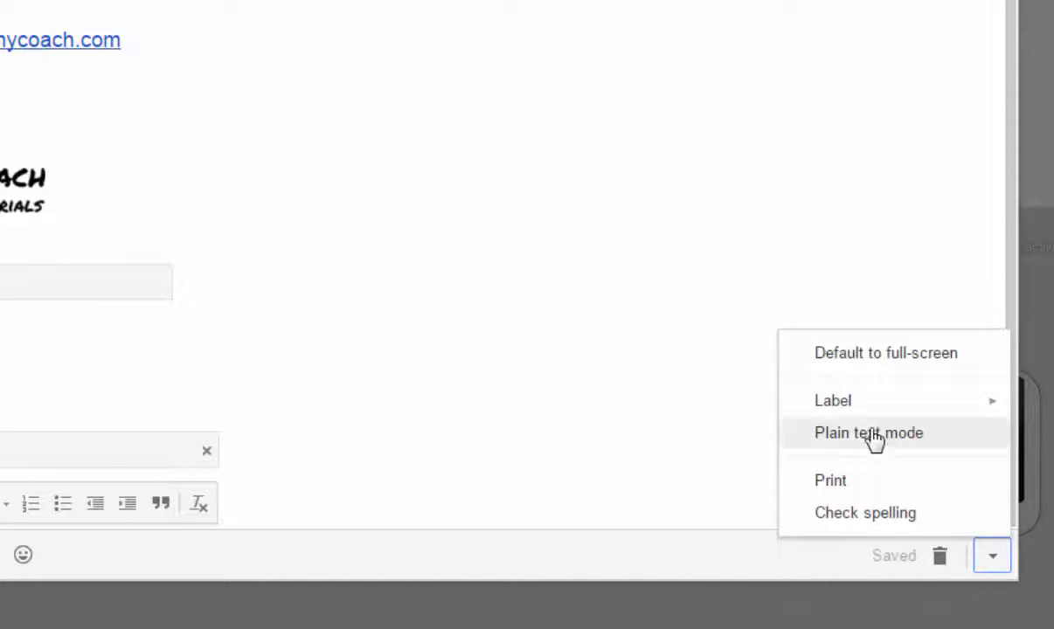
mouse_move(837, 409)
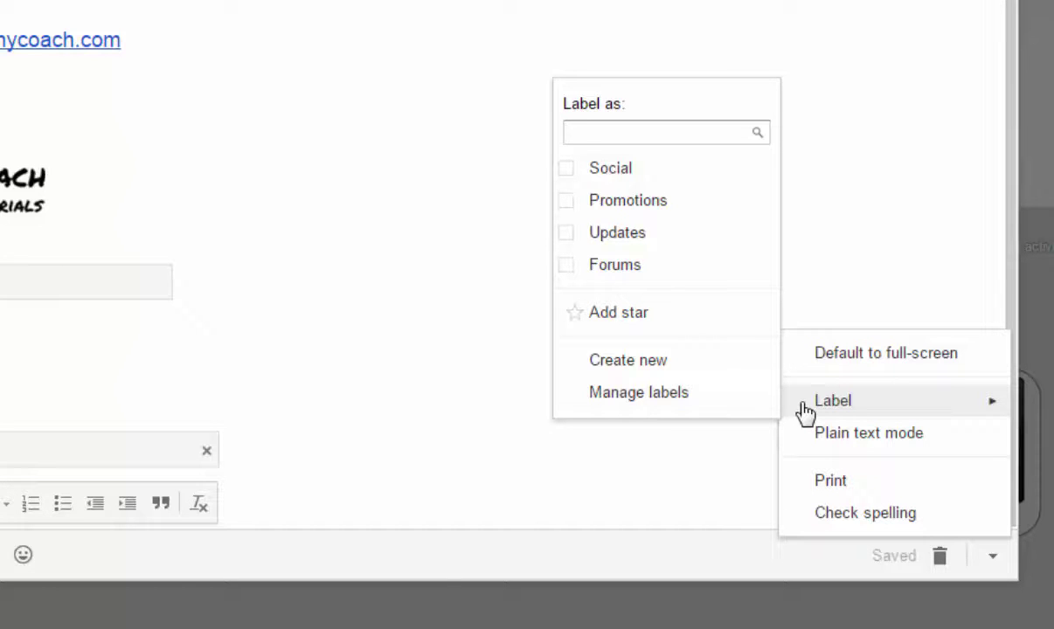
left_click(731, 527)
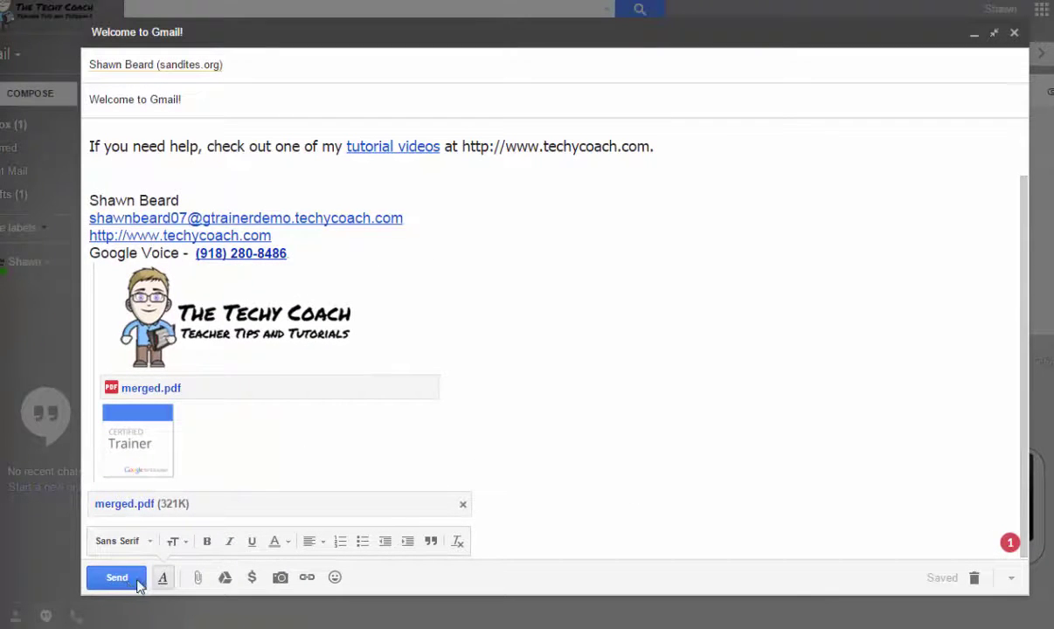
- Send the welcome message, sharing its Drive file so that anyone with the link can view it
left_click(131, 585)
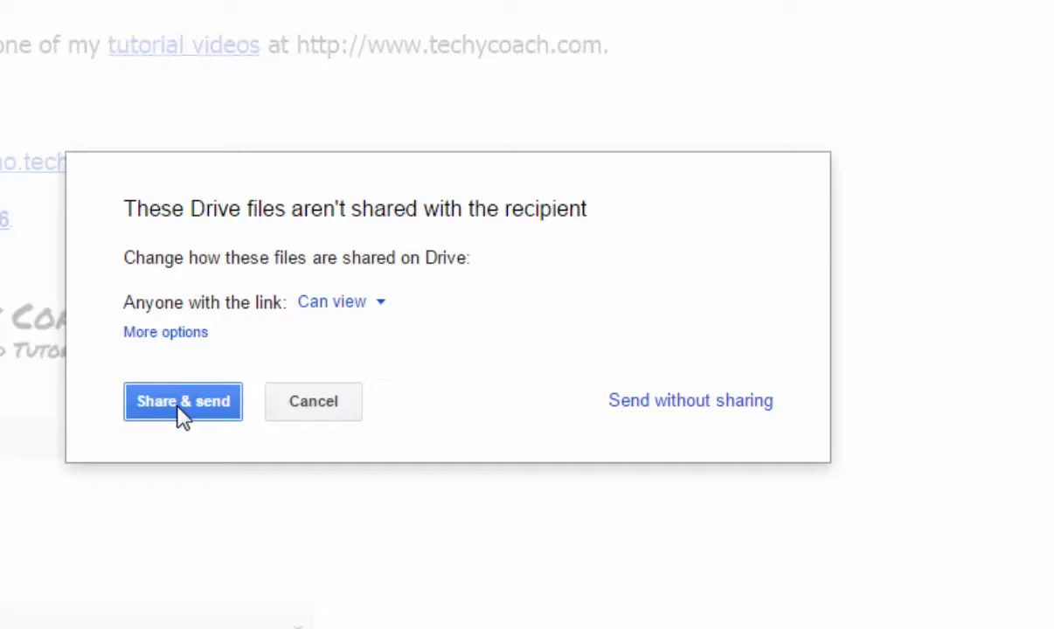
left_click(180, 404)
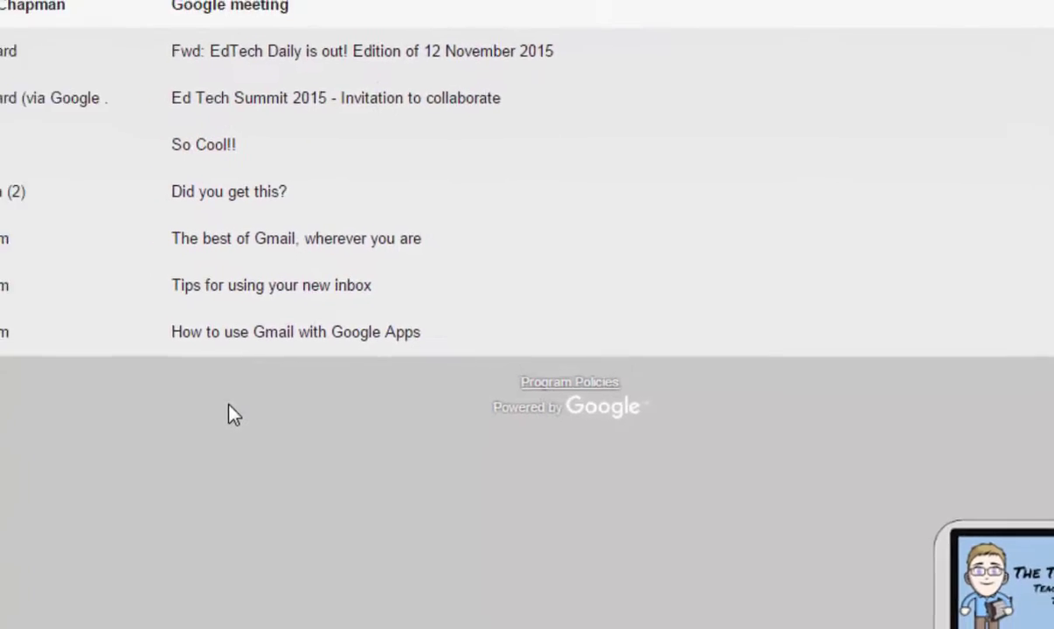